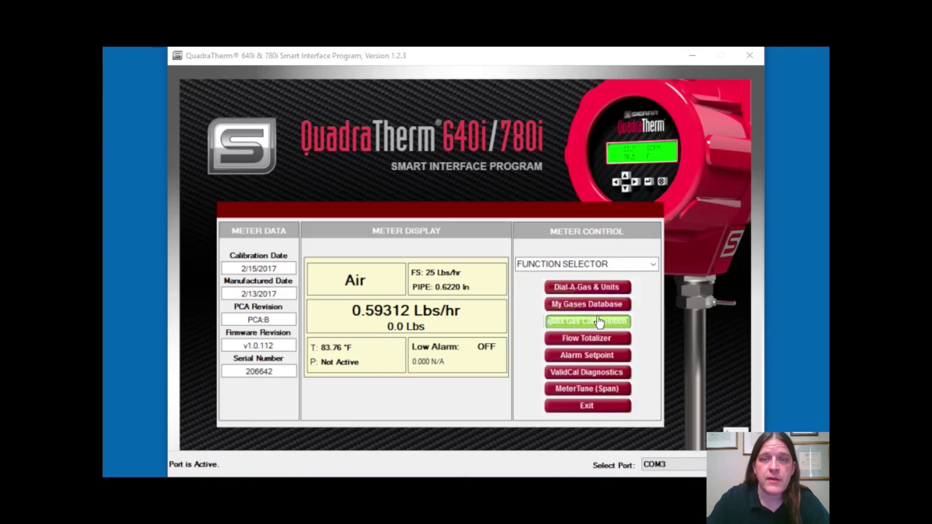
- Activate qMix for the meter by pasting in the activation code and starting qMix
{"action": "left_click", "coordinate": [604, 322]}
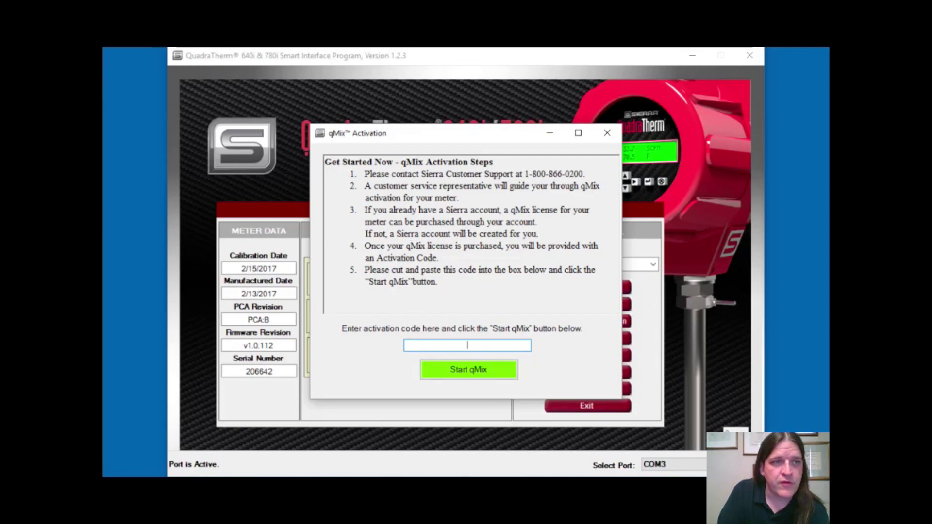
{"action": "key", "text": "alt+Tab"}
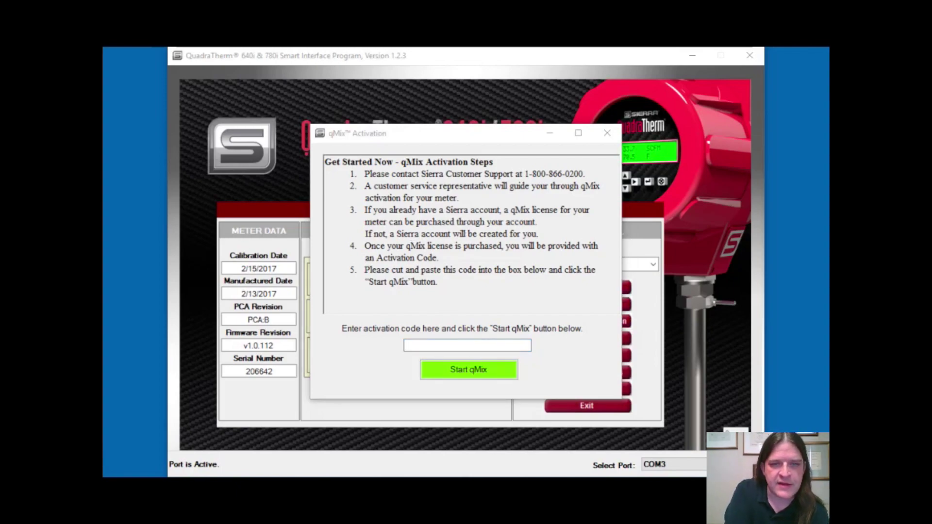
{"action": "key", "text": "alt+Tab"}
{"action": "key", "text": "ctrl+v"}
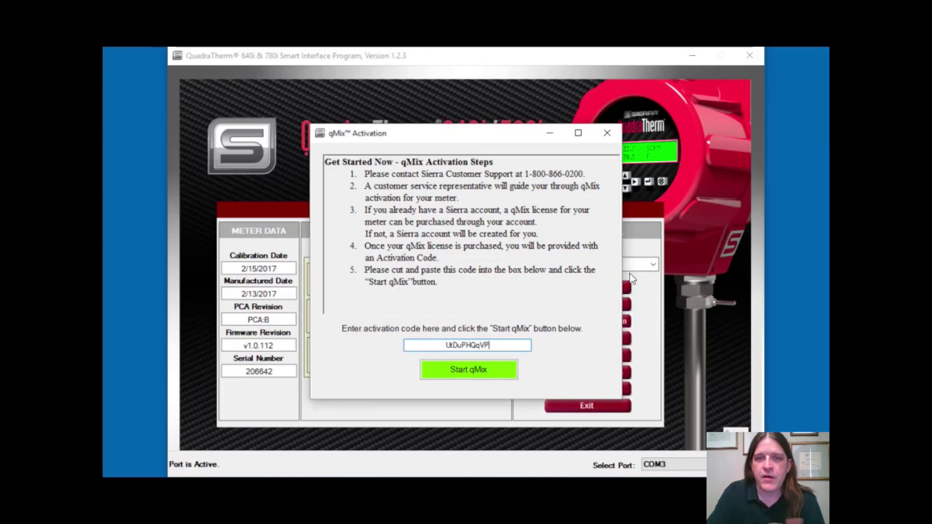
{"action": "left_click", "coordinate": [488, 371]}
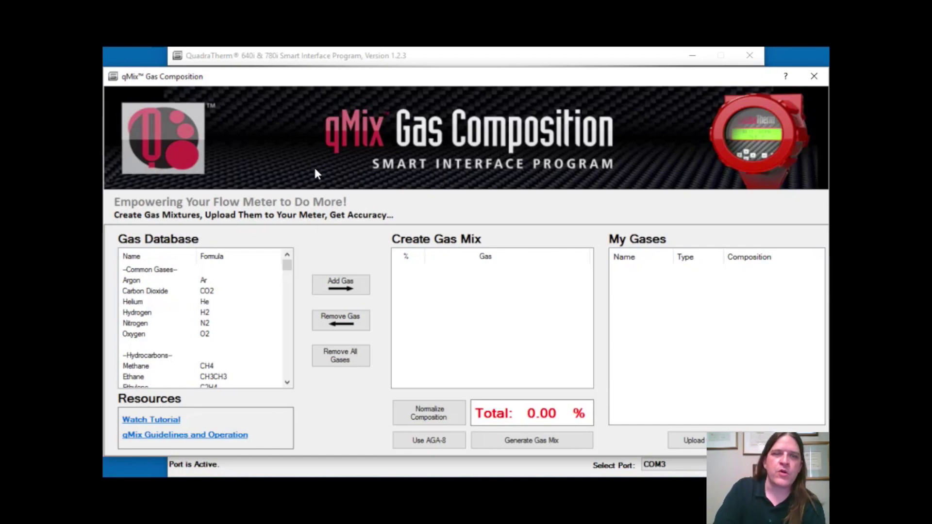
{"action": "mouse_move", "coordinate": [290, 264]}
{"action": "left_mouse_down"}
{"action": "mouse_move", "coordinate": [288, 358]}
{"action": "mouse_move", "coordinate": [288, 264]}
{"action": "left_mouse_up"}
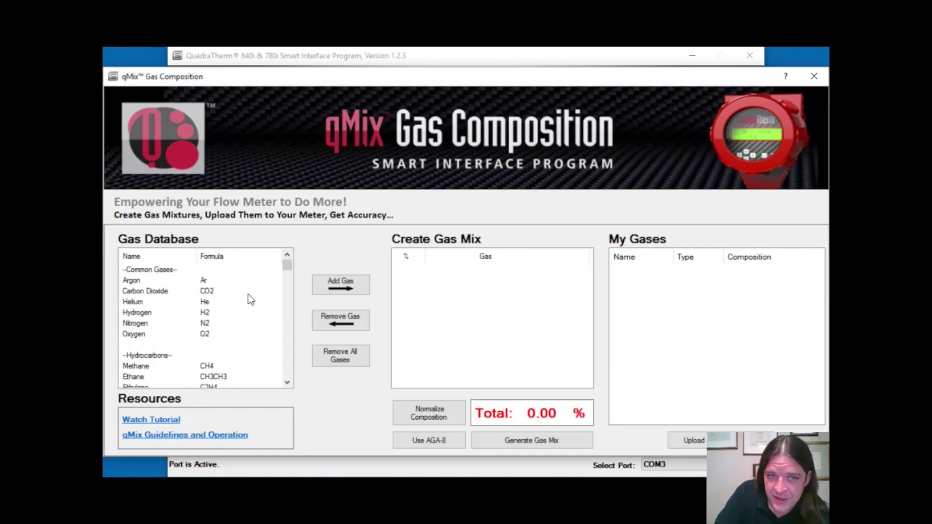
{"action": "mouse_move", "coordinate": [288, 265]}
{"action": "left_mouse_down"}
{"action": "mouse_move", "coordinate": [282, 354]}
{"action": "mouse_move", "coordinate": [287, 260]}
{"action": "left_mouse_up"}
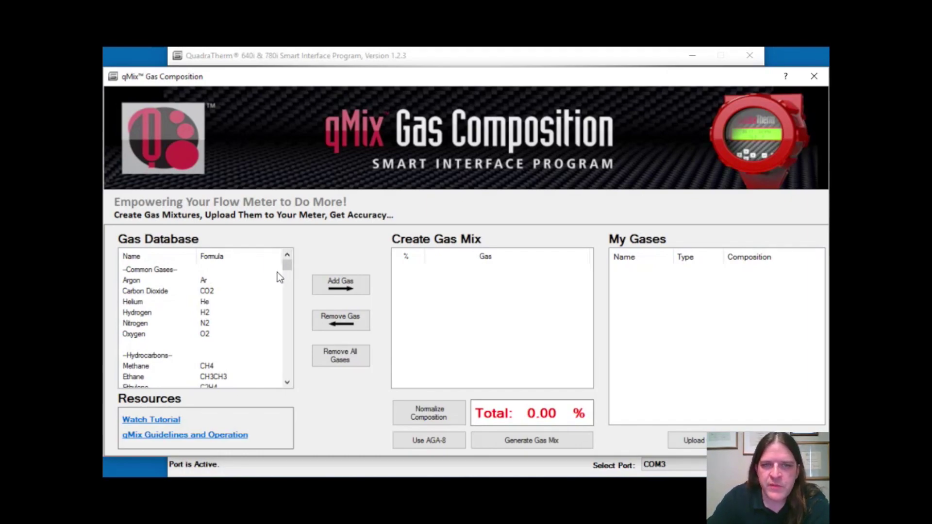
{"action": "scroll", "coordinate": [290, 271], "scroll_direction": "down", "scroll_amount": 1}
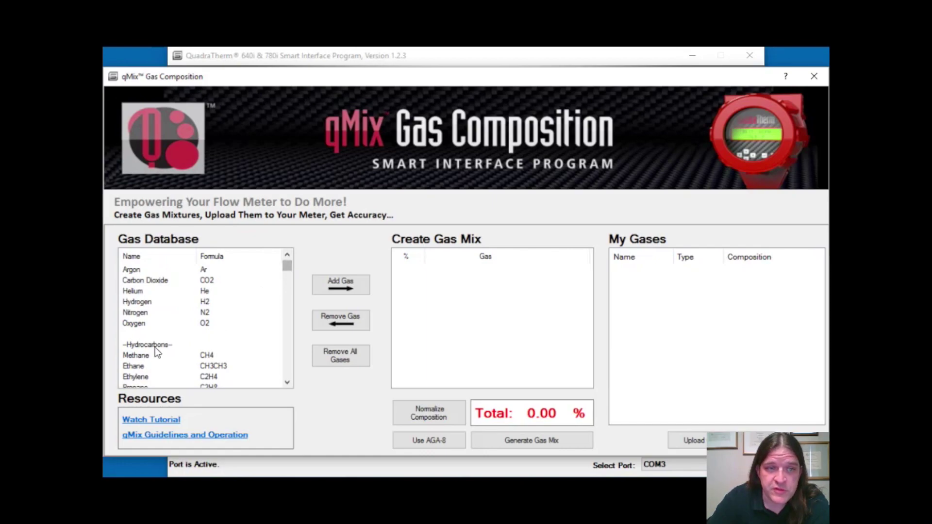
- Add Methane 70%, Nitrogen 10%, Propane 10% and Carbon Dioxide 10% to the mix
{"action": "double_click", "coordinate": [136, 357]}
{"action": "type", "text": "70"}
{"action": "key", "text": "Return"}
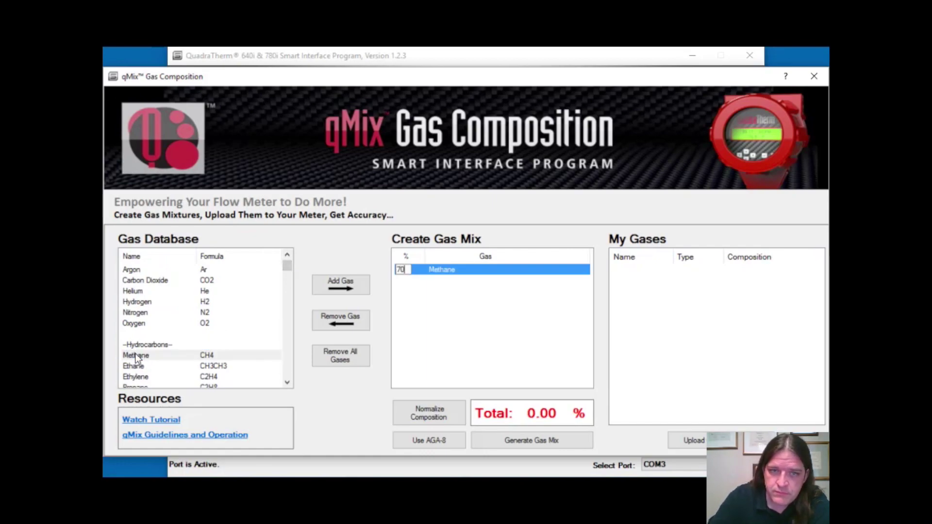
{"action": "double_click", "coordinate": [138, 313]}
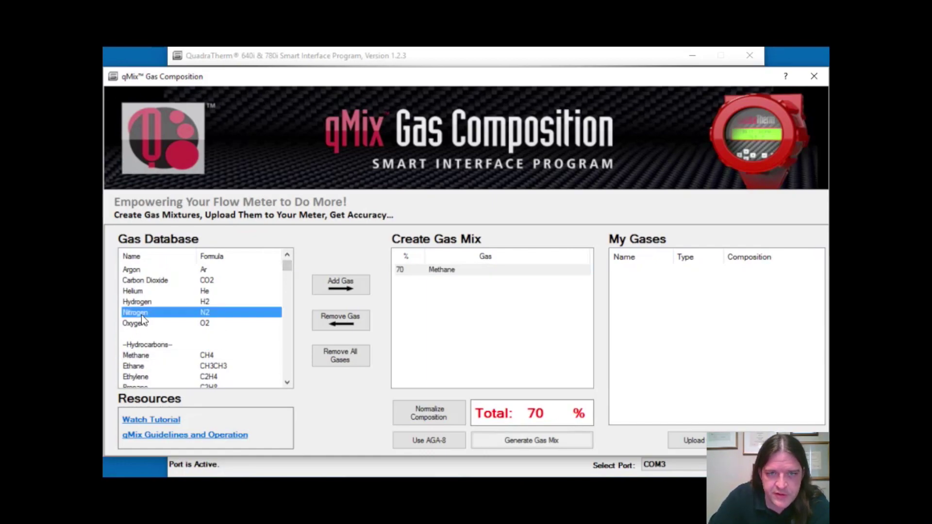
{"action": "type", "text": "10"}
{"action": "key", "text": "Return"}
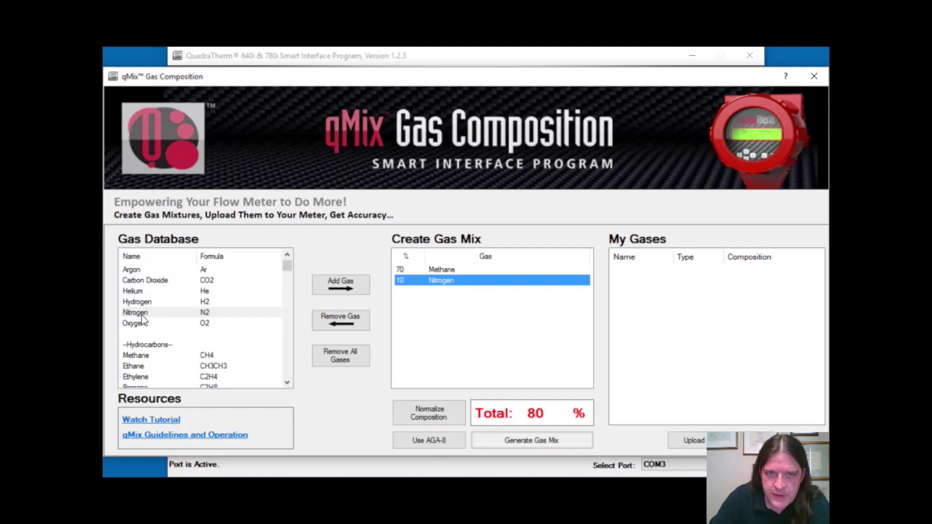
{"action": "double_click", "coordinate": [142, 387]}
{"action": "type", "text": "10"}
{"action": "key", "text": "Return"}
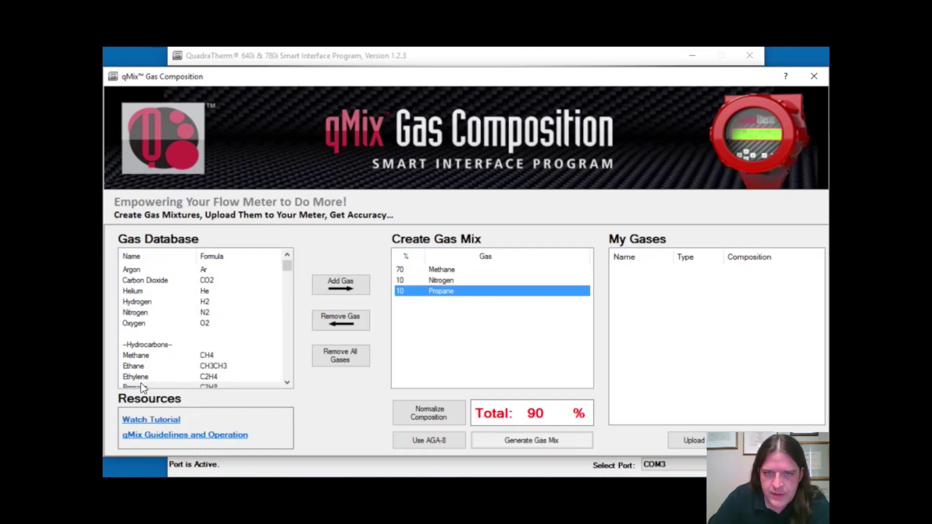
{"action": "double_click", "coordinate": [164, 282]}
{"action": "type", "text": "10"}
{"action": "key", "text": "Return"}
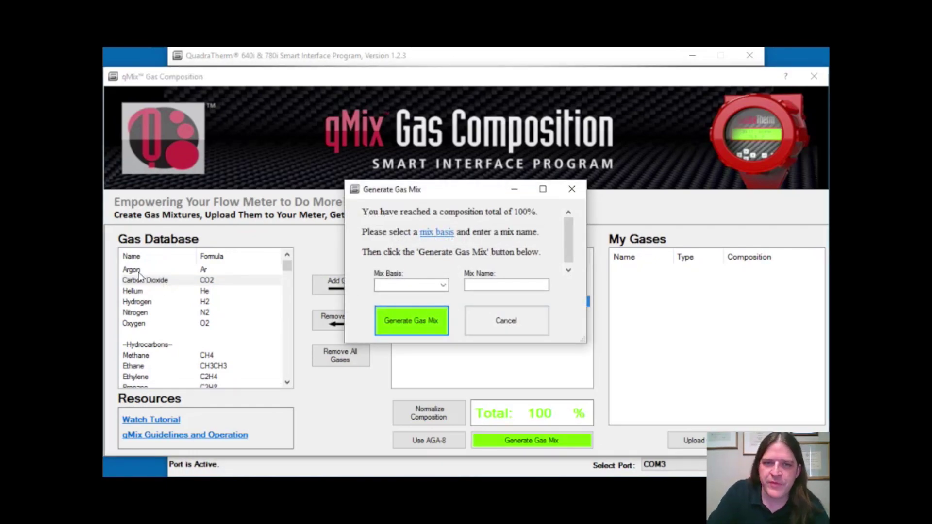
- Set the mix basis to Volume, name it 'Flaregas', and generate the gas mix
{"action": "left_click", "coordinate": [442, 286]}
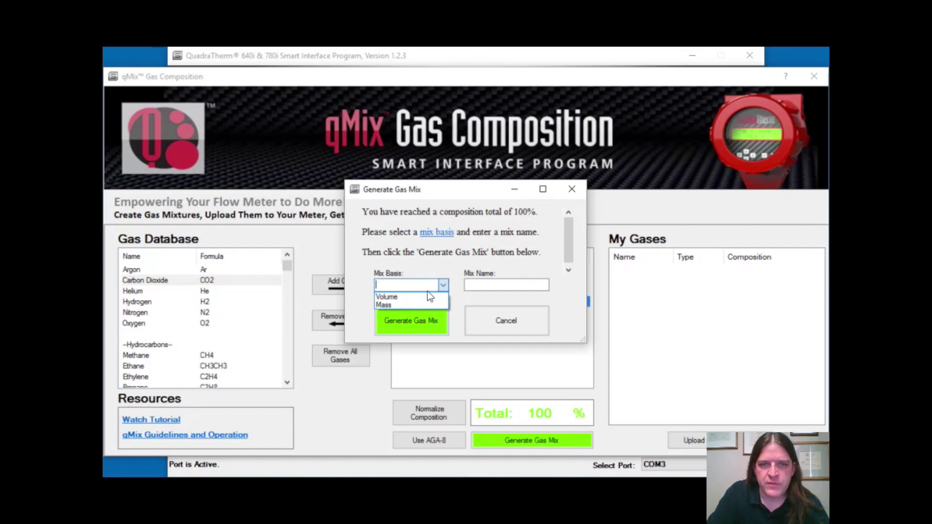
{"action": "left_click", "coordinate": [423, 296]}
{"action": "left_click", "coordinate": [485, 285]}
{"action": "type", "text": "Flaregas"}
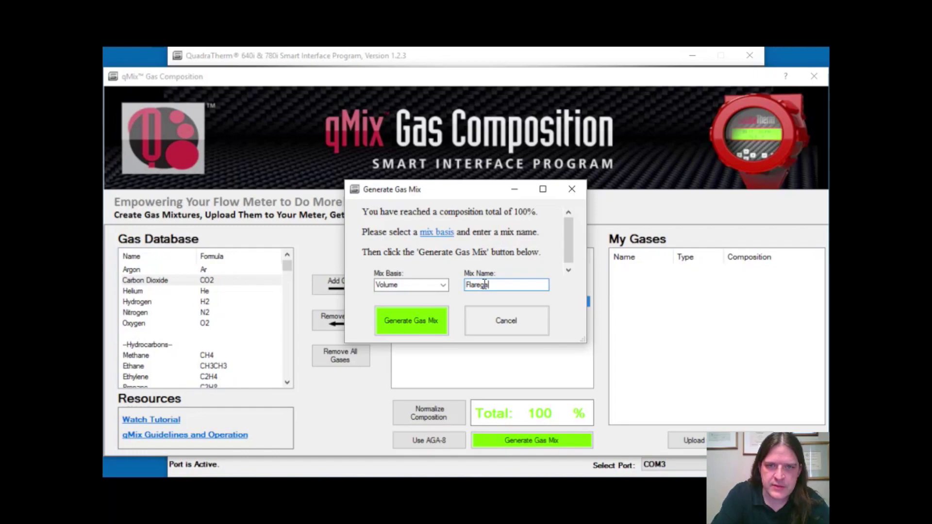
{"action": "left_click", "coordinate": [408, 323]}
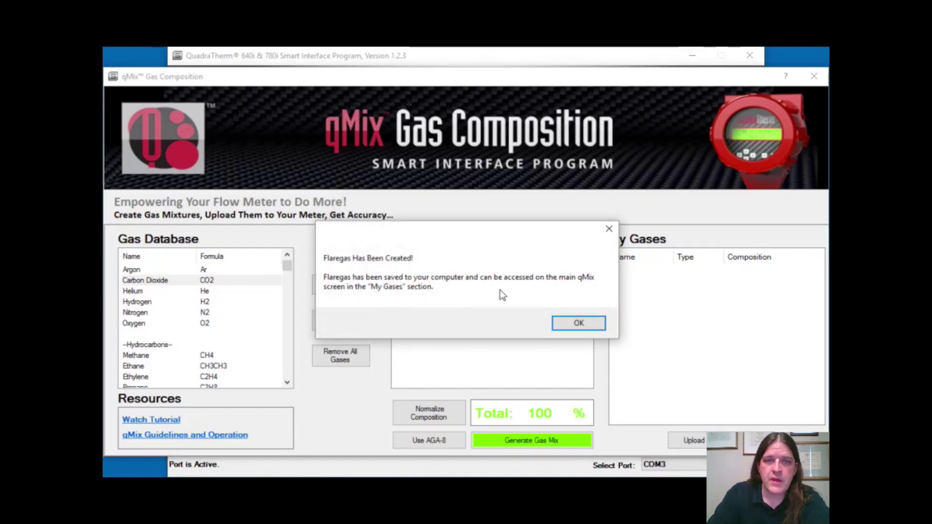
- Upload Flaregas into meter slot '2 - test', replacing the test gas without saving it
{"action": "left_click", "coordinate": [567, 328]}
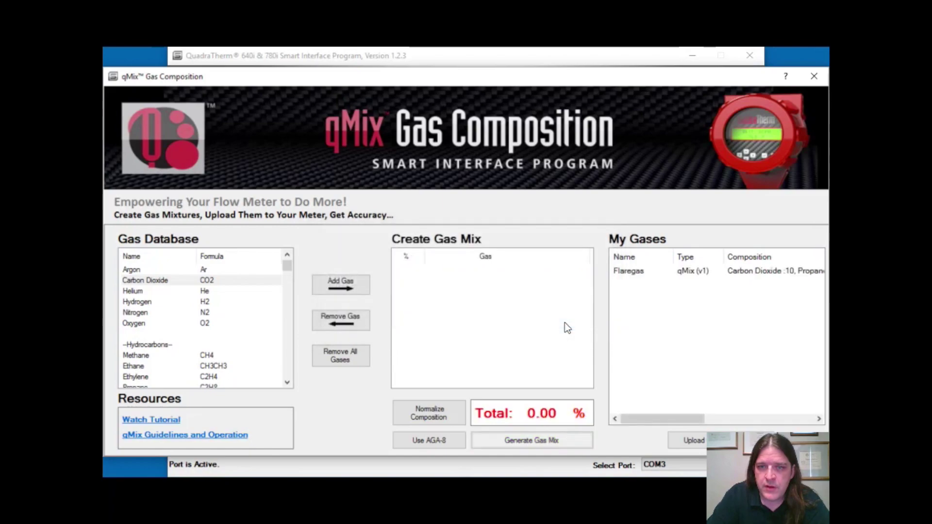
{"action": "left_click", "coordinate": [637, 273]}
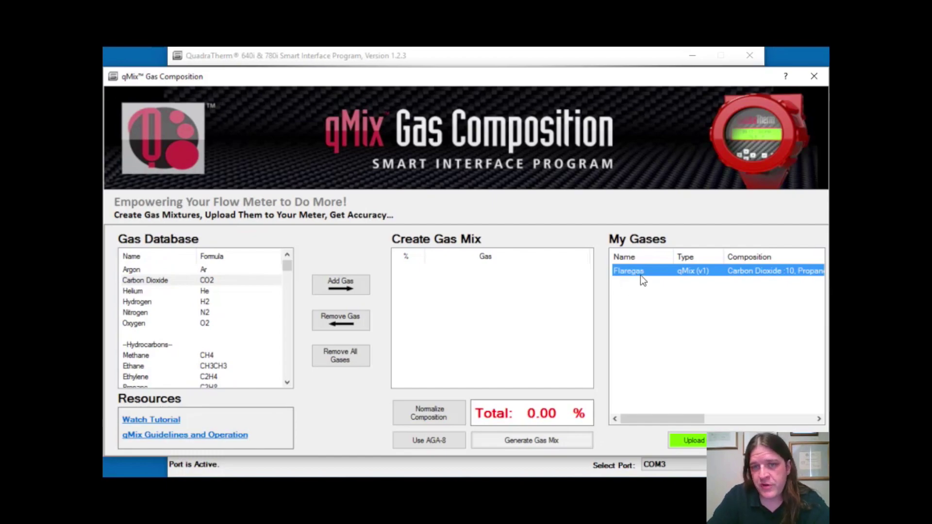
{"action": "left_click", "coordinate": [690, 441]}
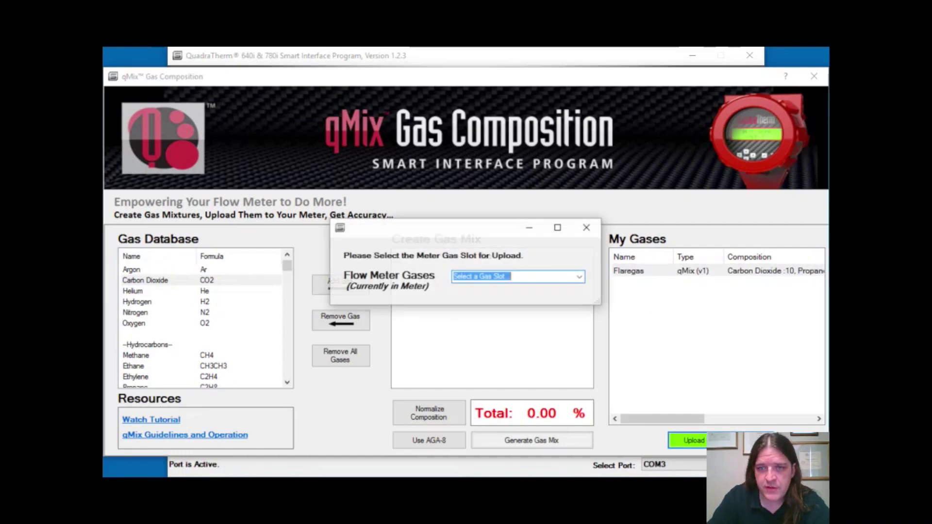
{"action": "left_click", "coordinate": [580, 276]}
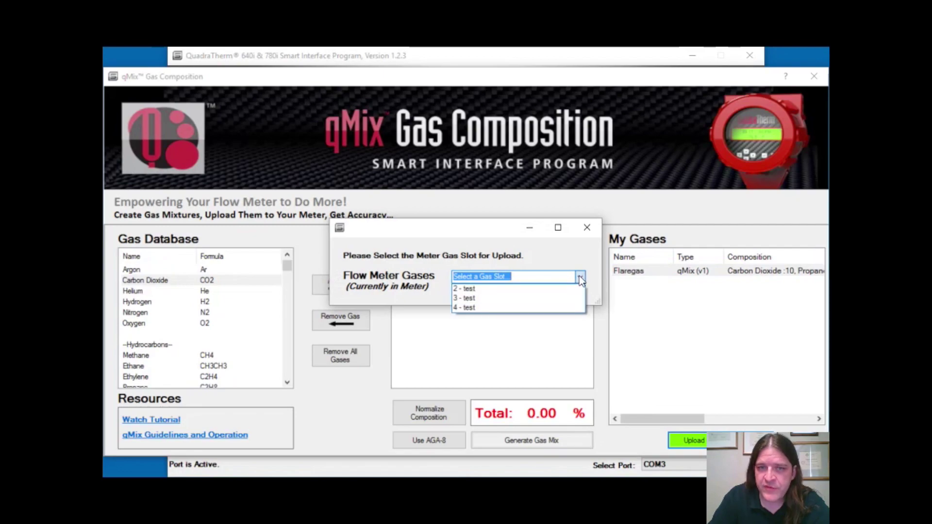
{"action": "left_click", "coordinate": [547, 290]}
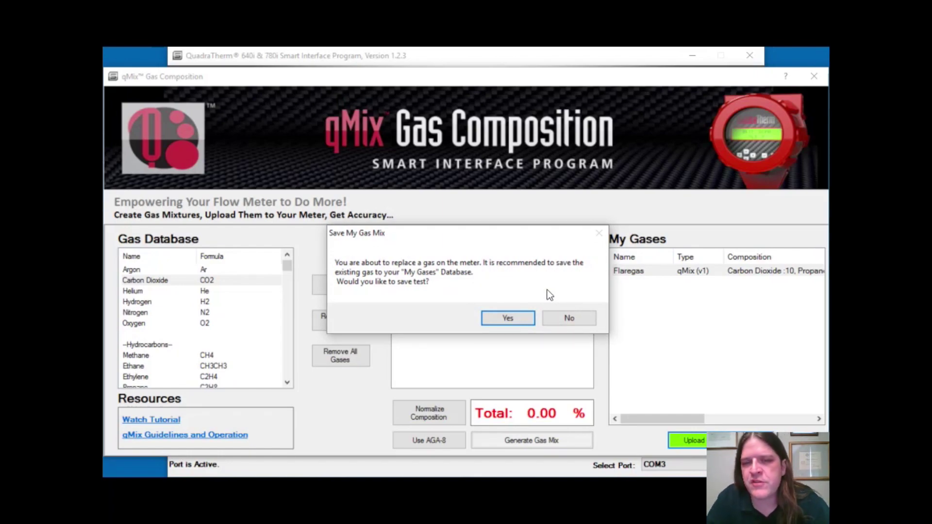
{"action": "left_click", "coordinate": [575, 320]}
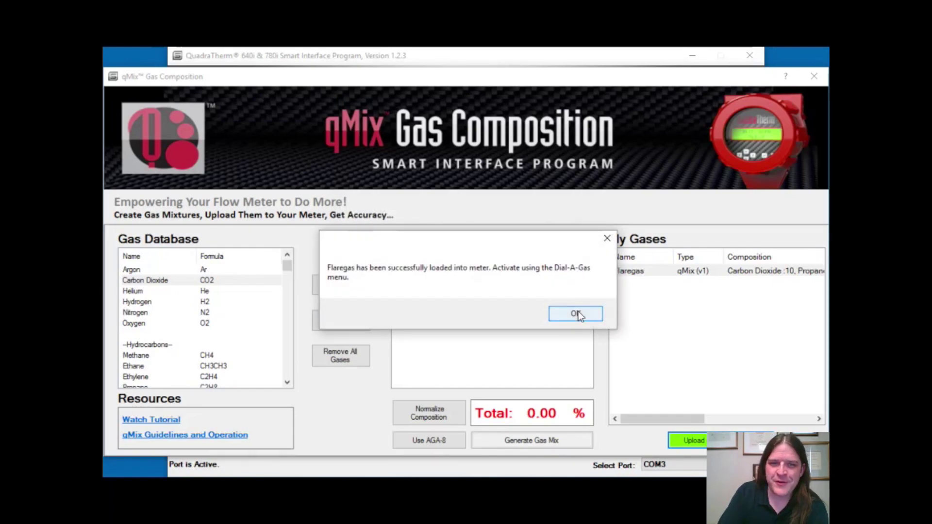
{"action": "left_click", "coordinate": [576, 314]}
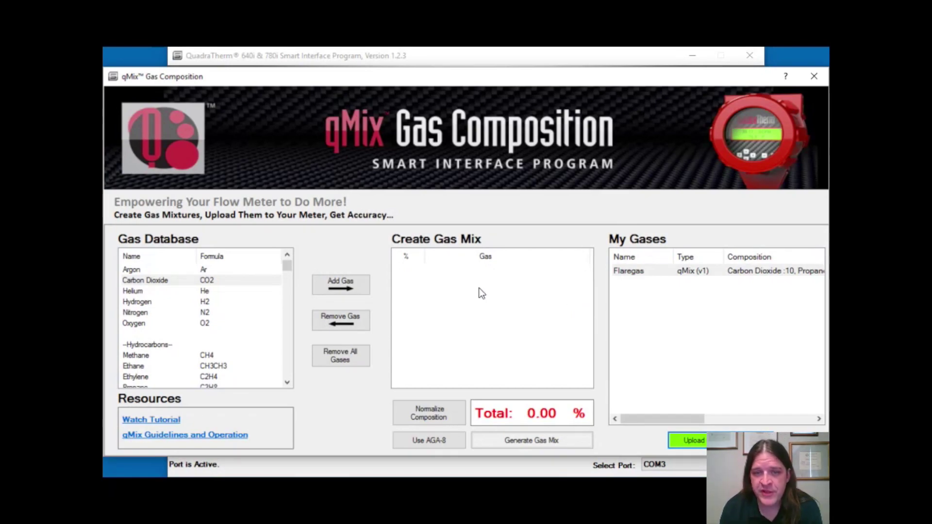
{"action": "left_click", "coordinate": [424, 445]}
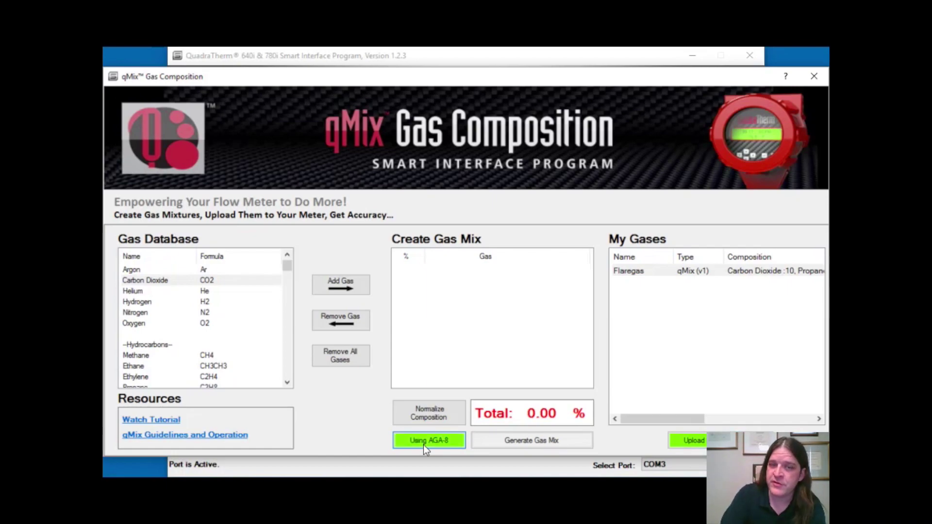
{"action": "left_click", "coordinate": [424, 445]}
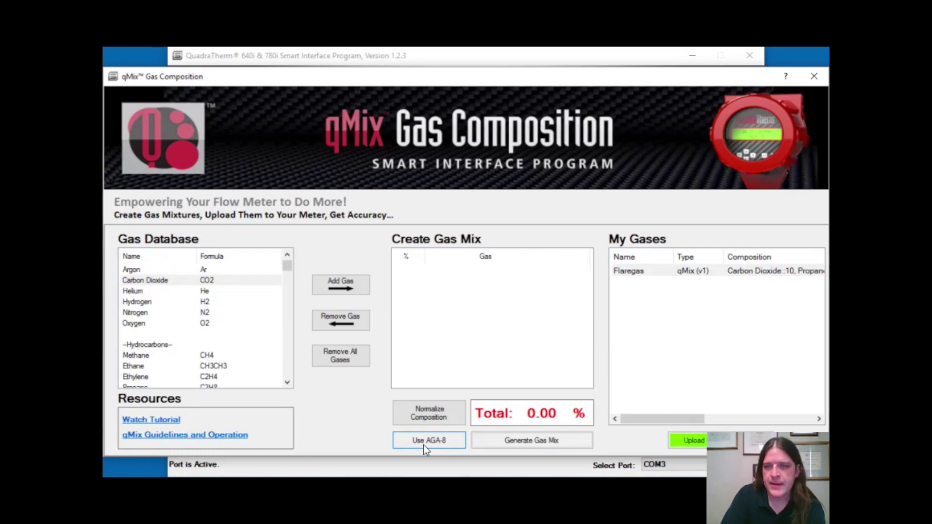